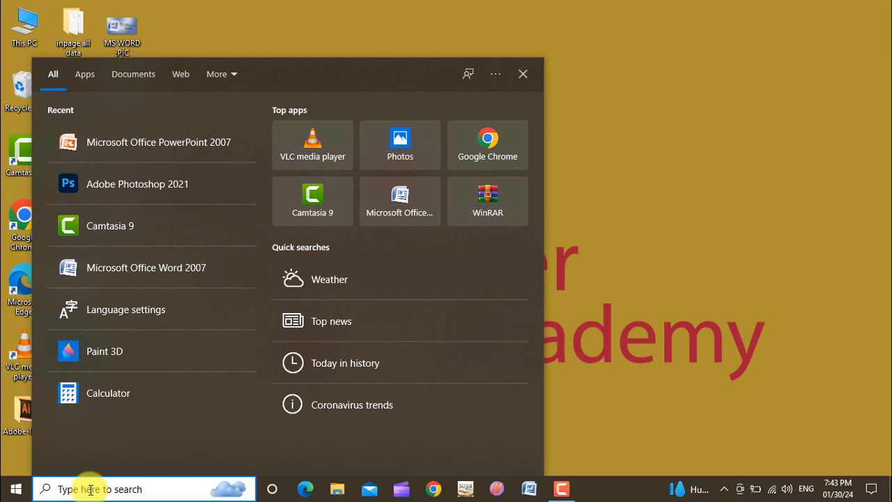
Launch Microsoft Office Word 2007 by searching for word in Windows search
type("word")
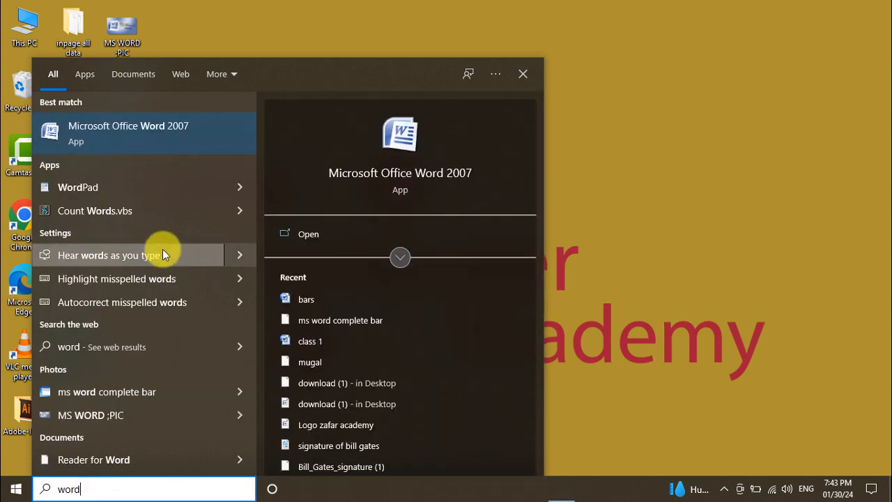
left_click(148, 130)
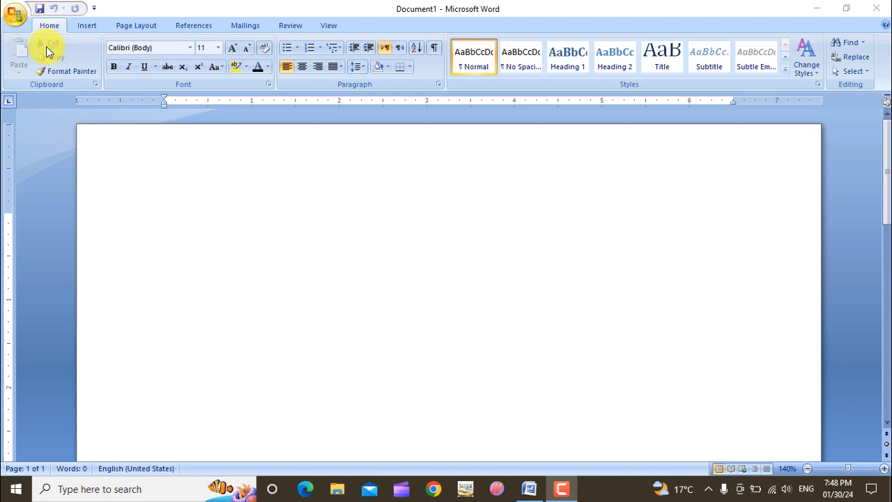
left_click(16, 15)
mouse_move(35, 126)
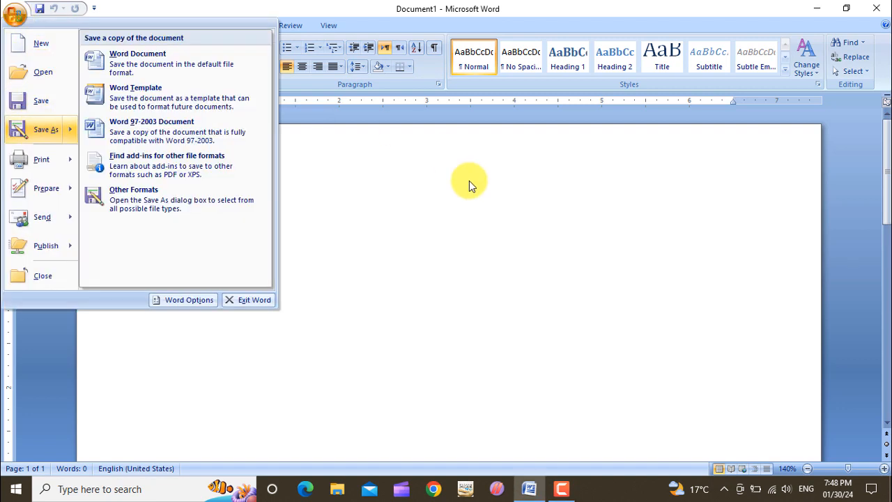
left_click(474, 237)
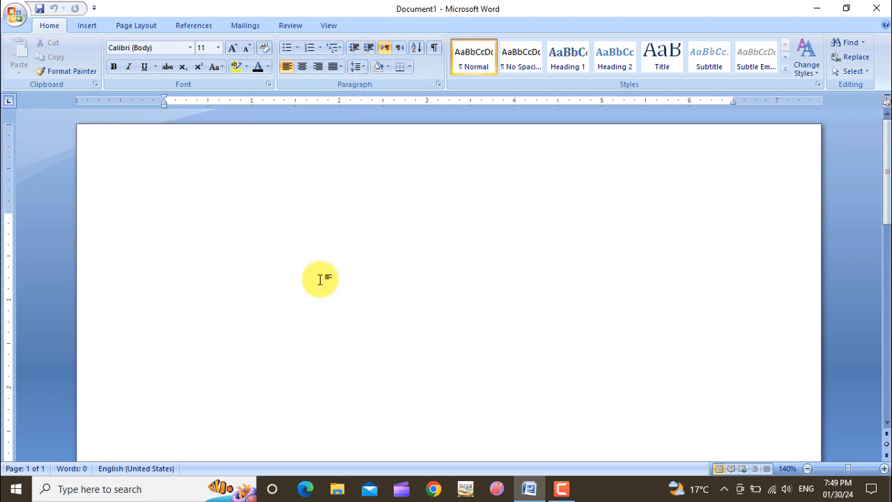
Type Title bar on the blank page and format it as a numbered list
type("Titl")
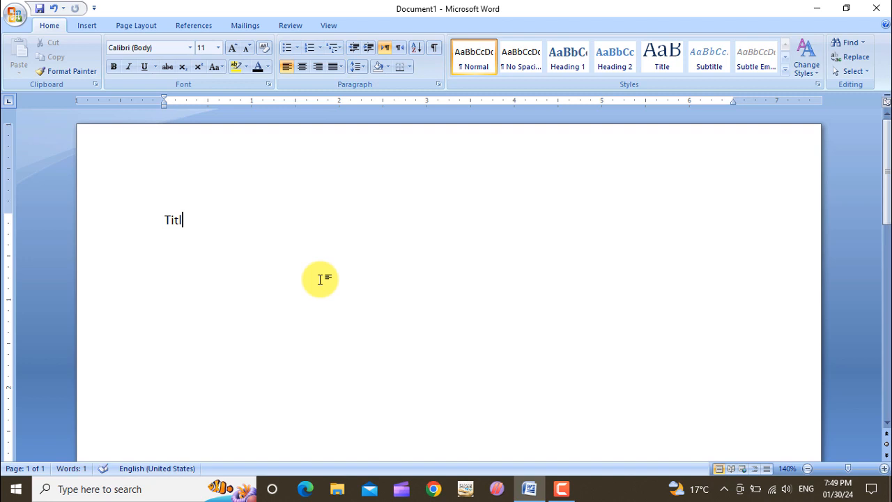
type("e bar")
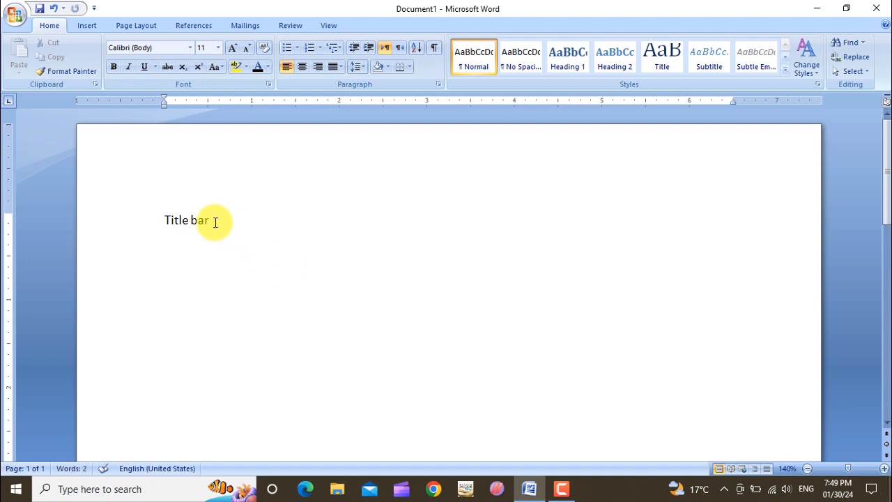
left_click_drag(213, 221, 154, 221)
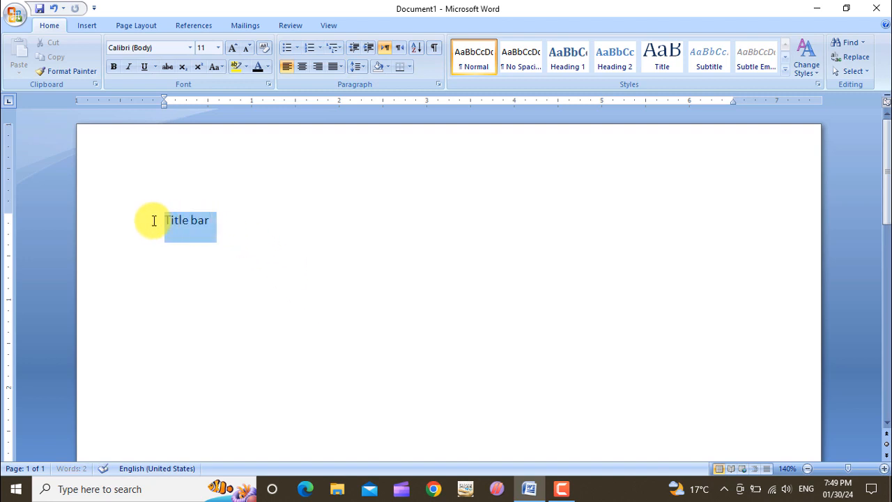
left_click(309, 48)
left_click(269, 226)
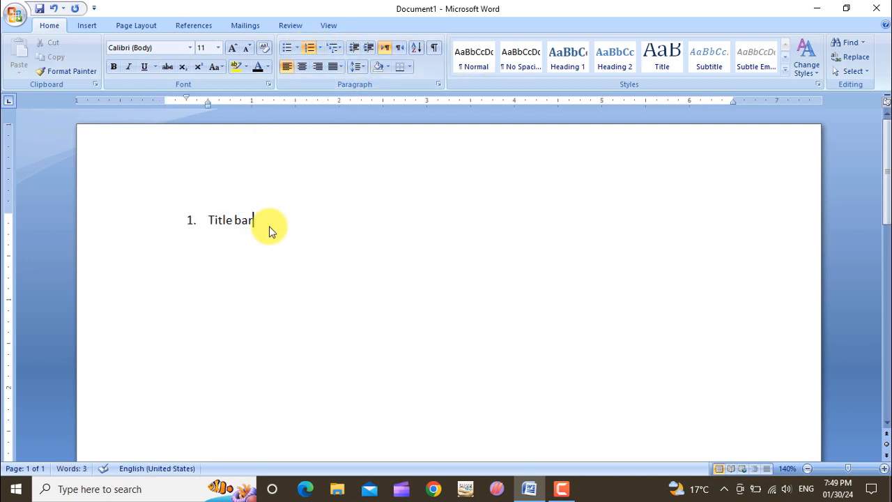
Add Menu bar and Ribbon bar as the second and third numbered items
key("Return")
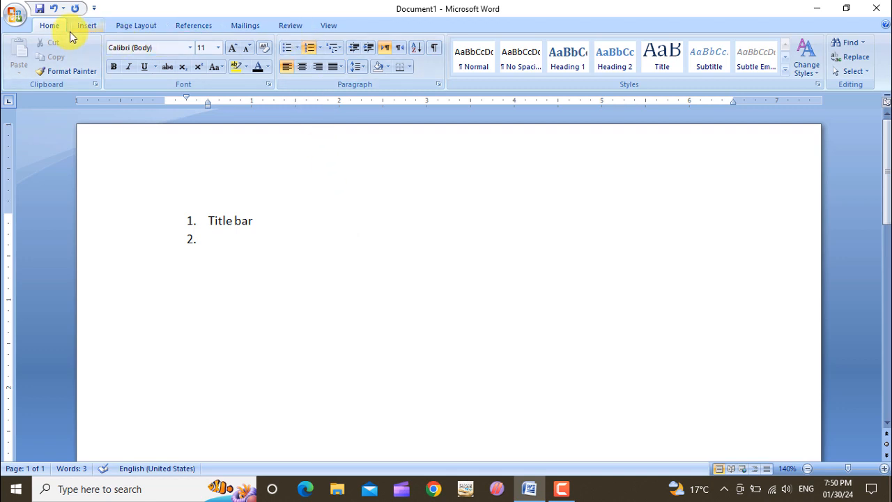
type("Men")
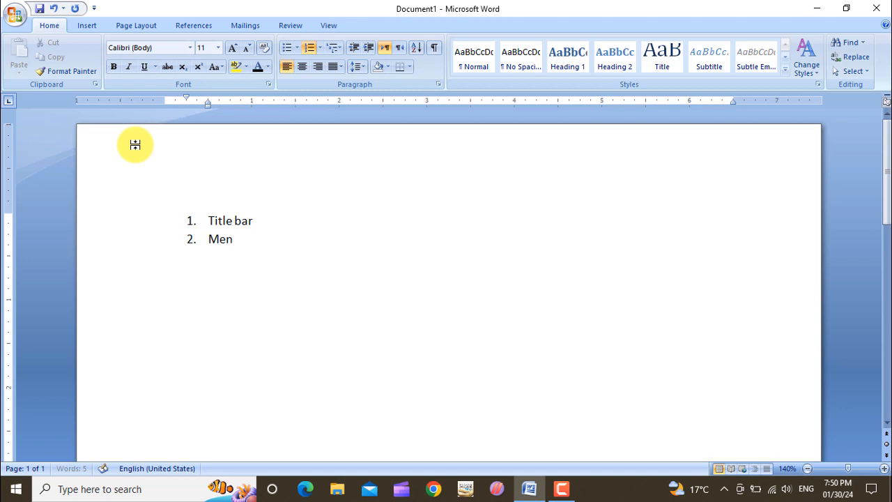
type("u bar")
key("Return")
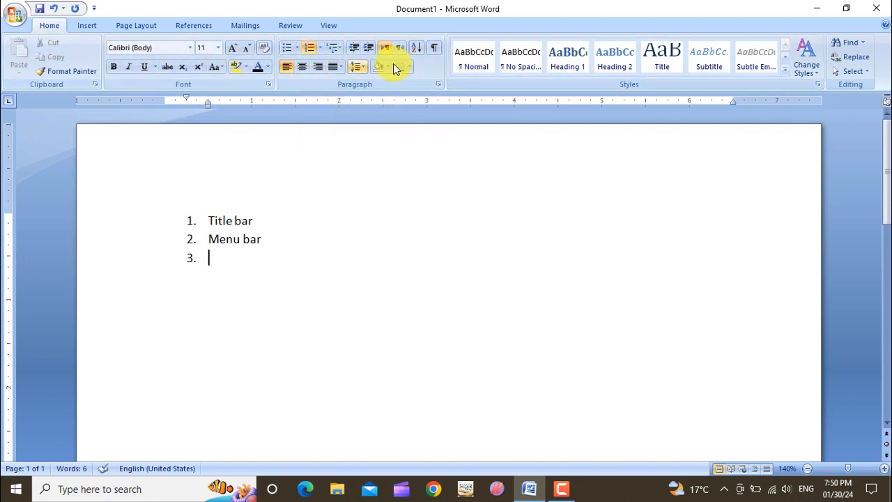
type("Ri")
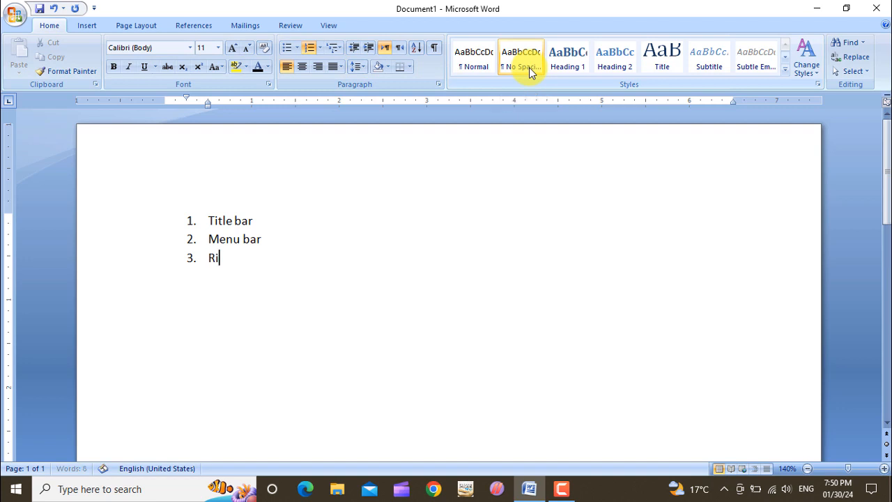
type("bbon bar")
key("Return")
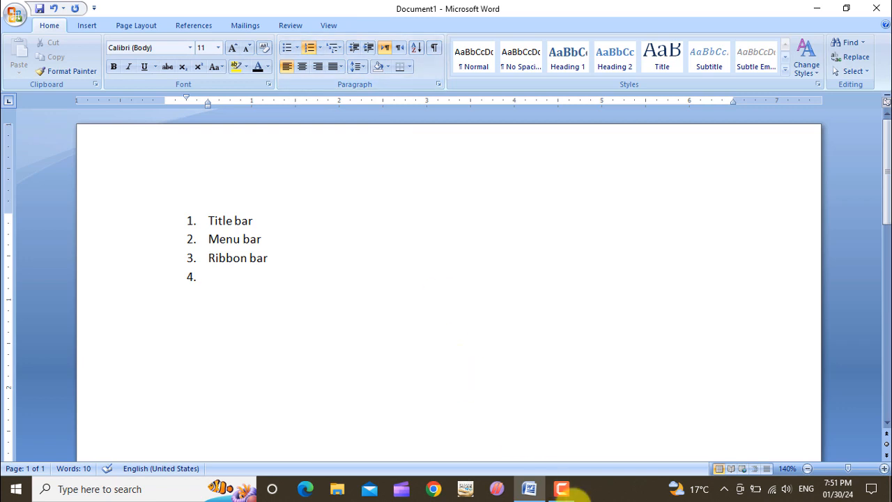
left_click(572, 497)
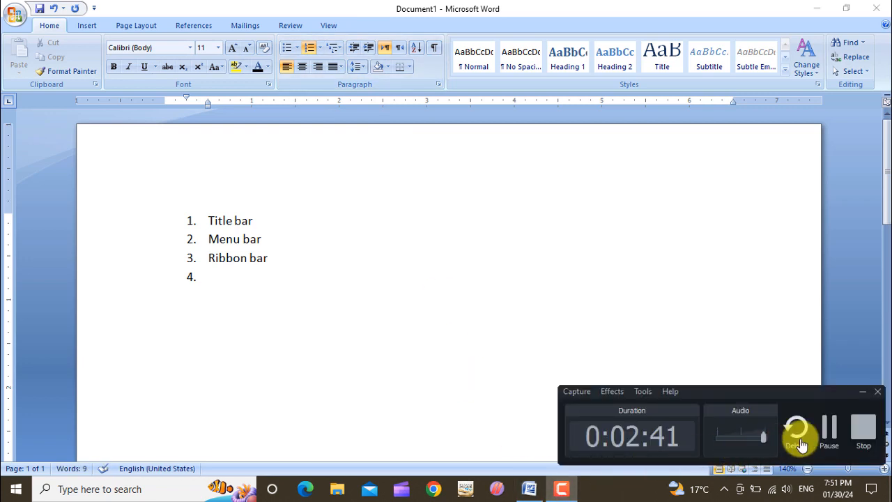
left_click(828, 436)
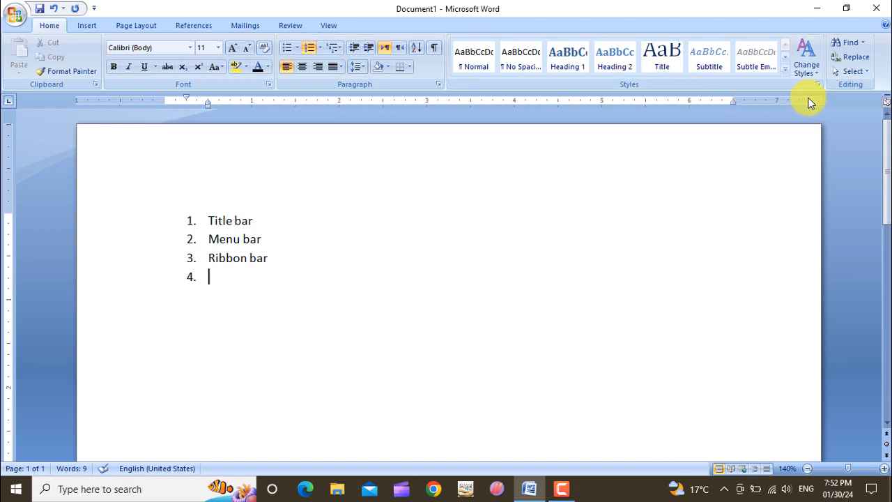
Hide the ruler and show it again
left_click(887, 104)
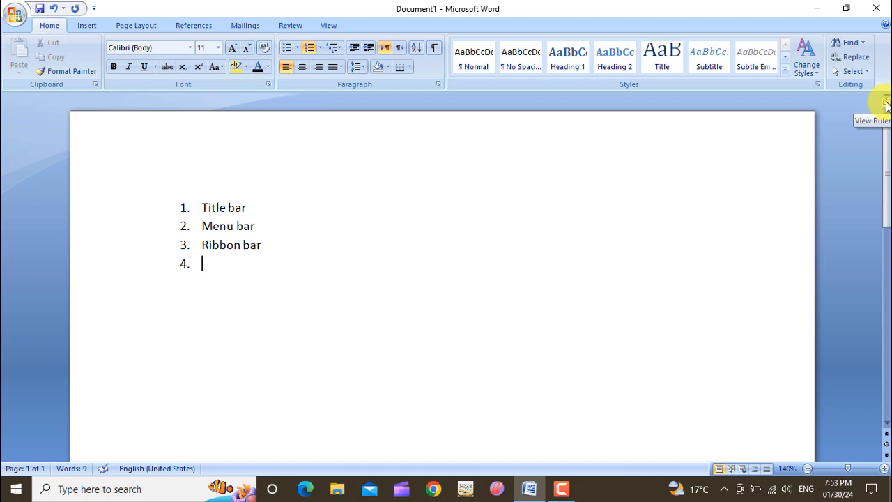
left_click(888, 104)
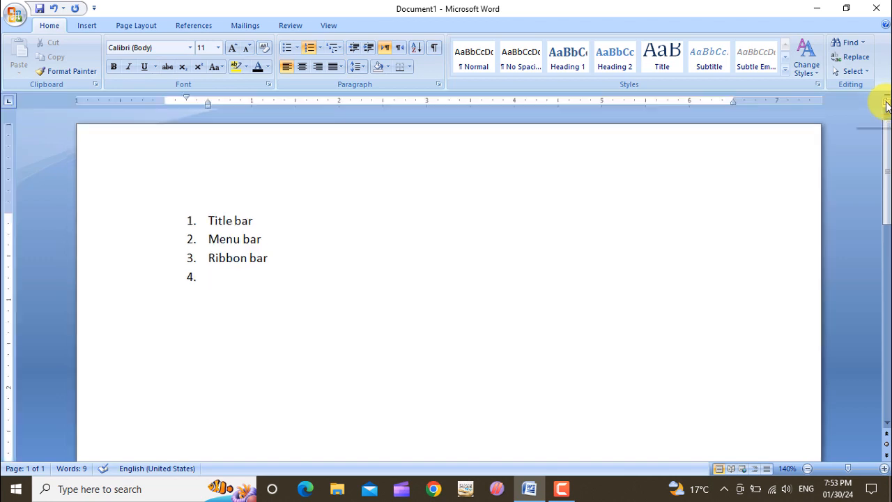
Add Ruler bar as the fourth numbered item
type("R")
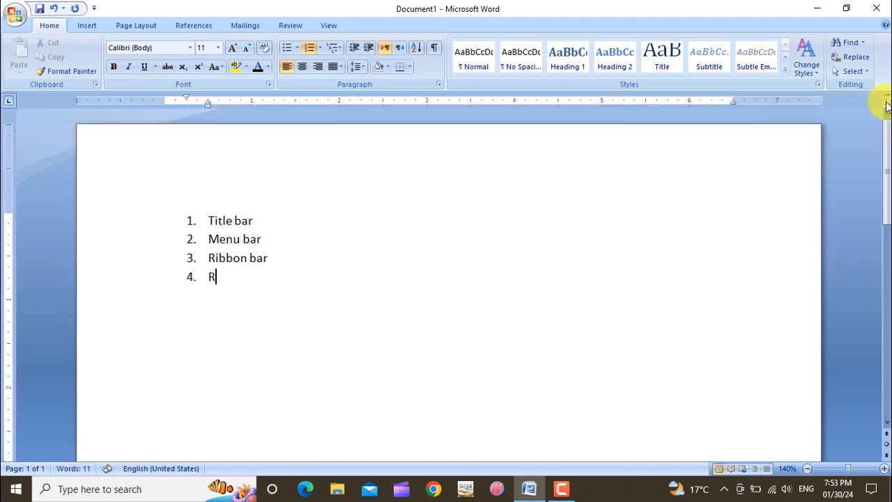
type("uler bar")
key("Return")
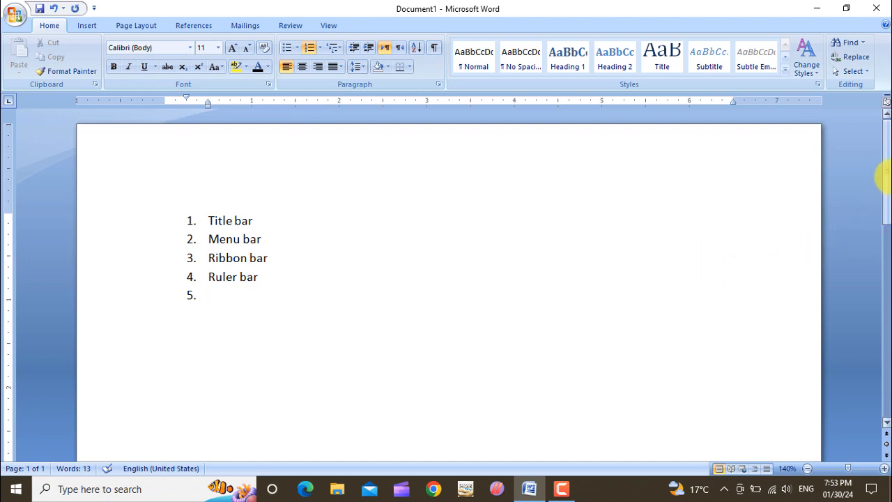
Scroll through the document with the vertical scroll bar to examine the diagram on the second page
mouse_move(889, 175)
left_mouse_down()
mouse_move(888, 337)
mouse_move(889, 171)
left_mouse_up()
left_click_drag(884, 179, 889, 286)
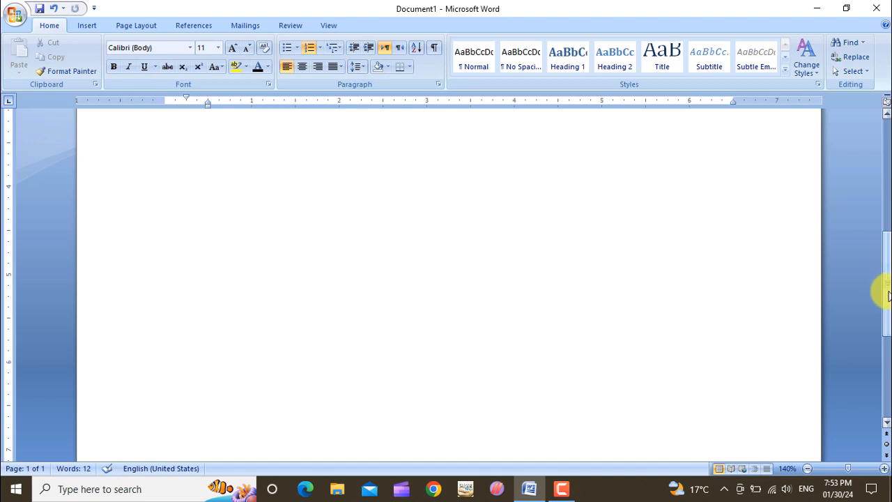
right_click(884, 237)
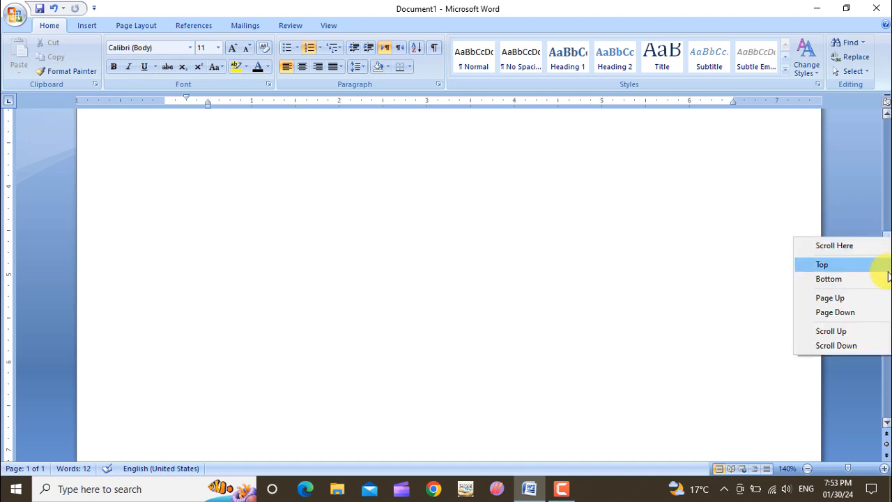
left_click(880, 214)
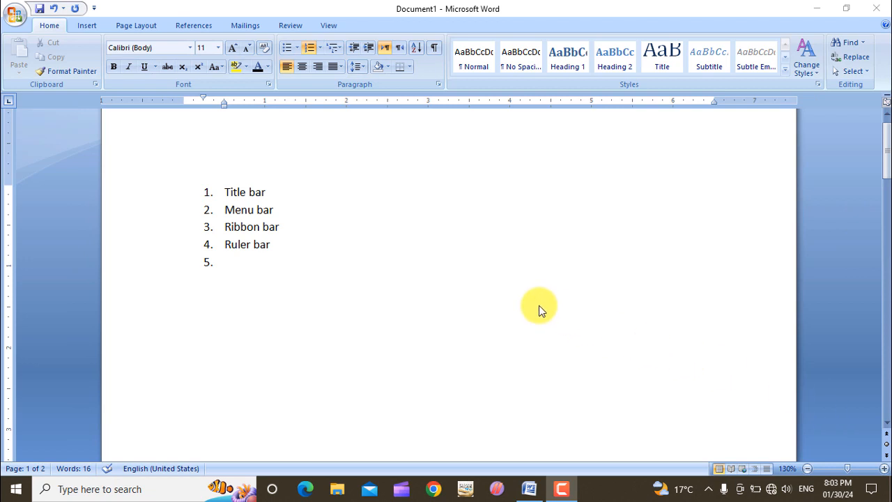
scroll(424, 253, "down", 7)
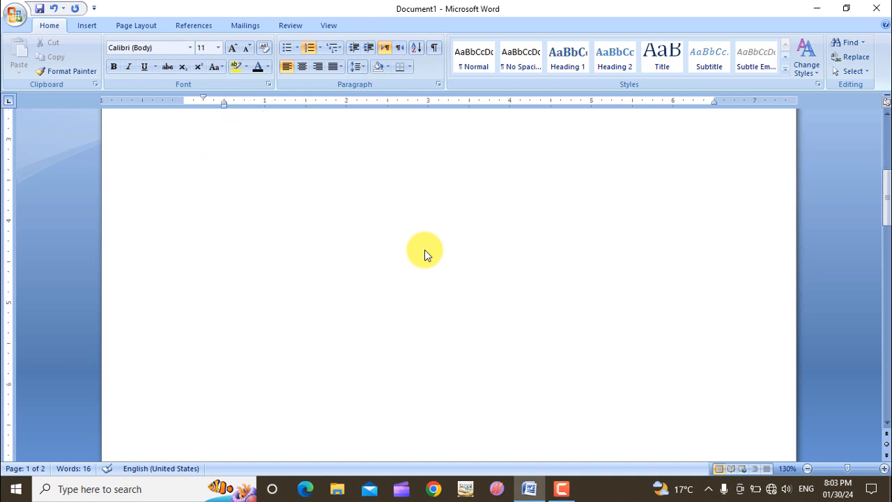
scroll(425, 253, "down", 8)
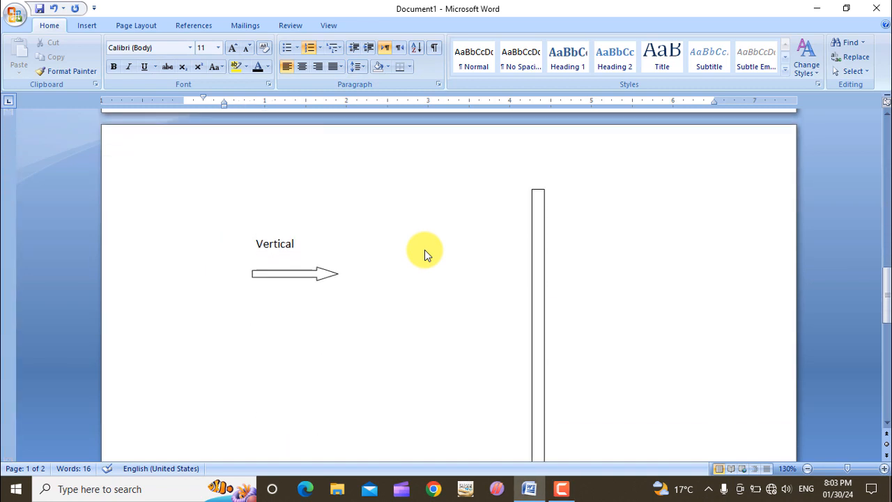
scroll(427, 255, "down", 1)
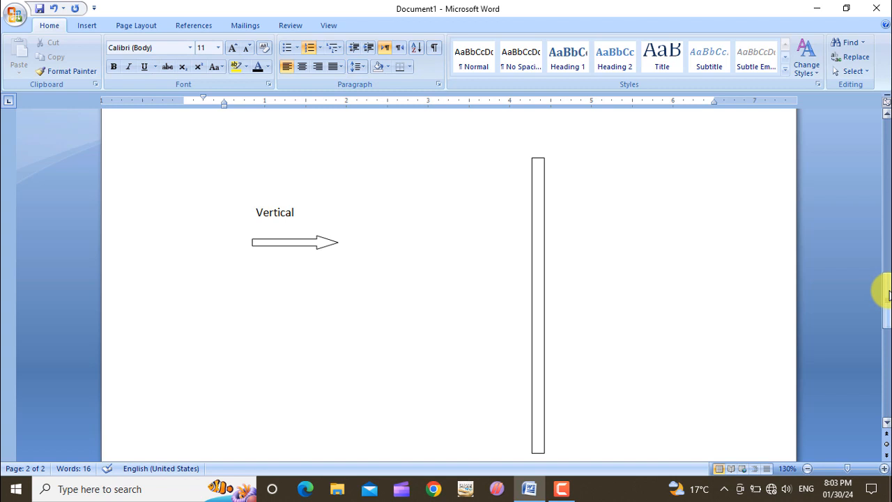
scroll(610, 224, "up", 3)
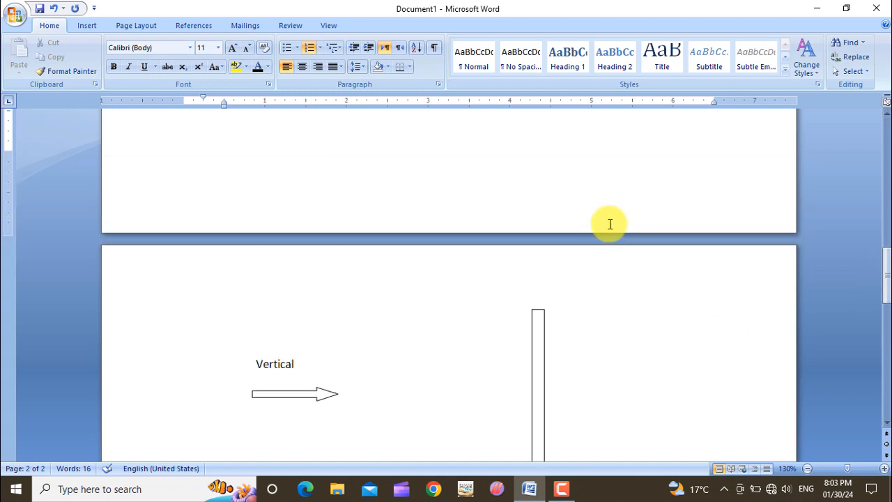
scroll(610, 224, "up", 10)
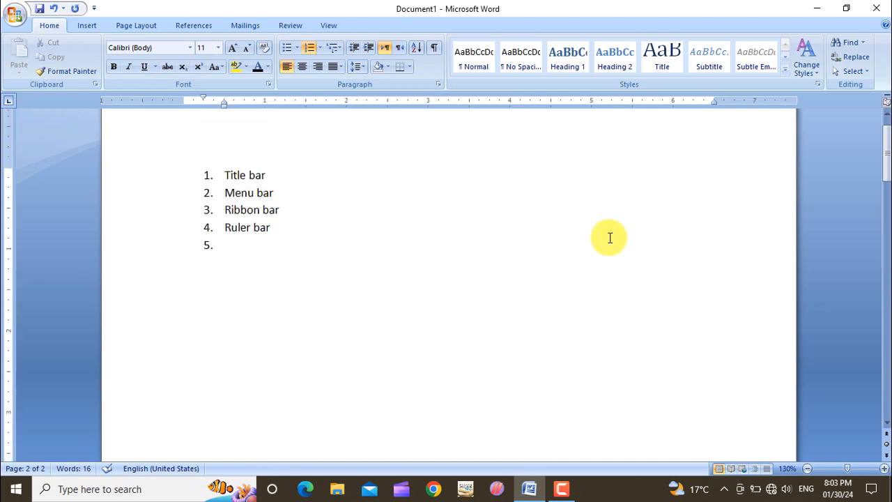
Add Vertical scroll bar as the fifth numbered item
left_click(325, 241)
type("V")
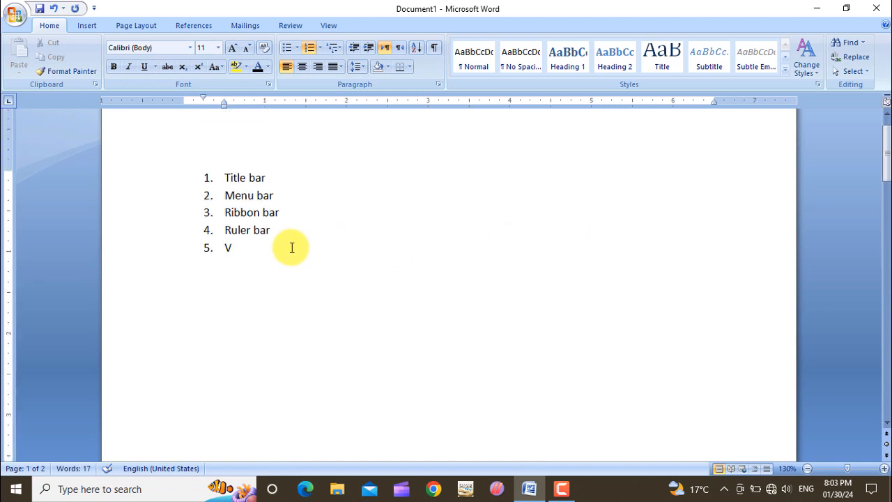
type("ertical scroll bar")
key("Return")
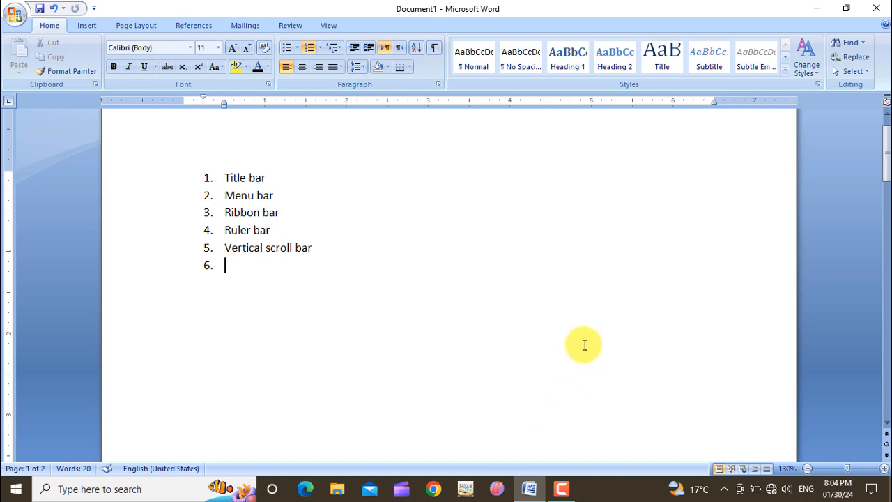
Scroll down to examine the horizontal scroll bar diagram and return to the list
scroll(584, 344, "down", 5)
scroll(584, 342, "down", 6)
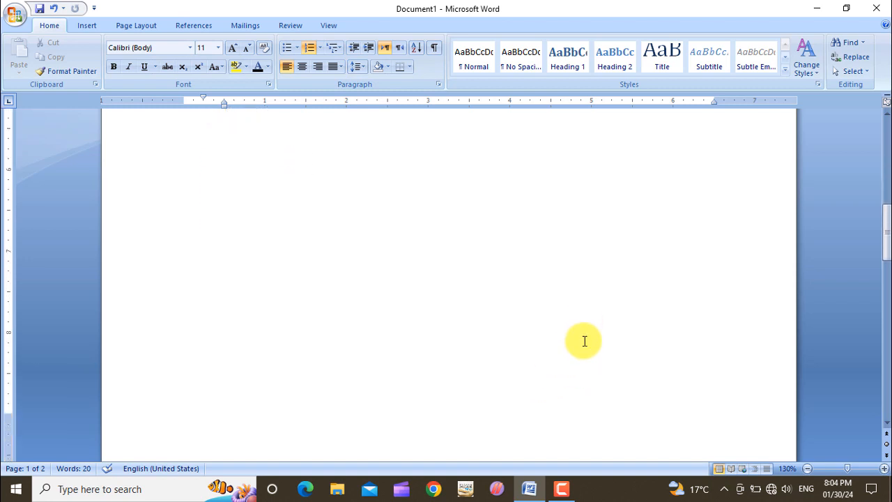
scroll(584, 338, "down", 6)
scroll(584, 338, "up", 1)
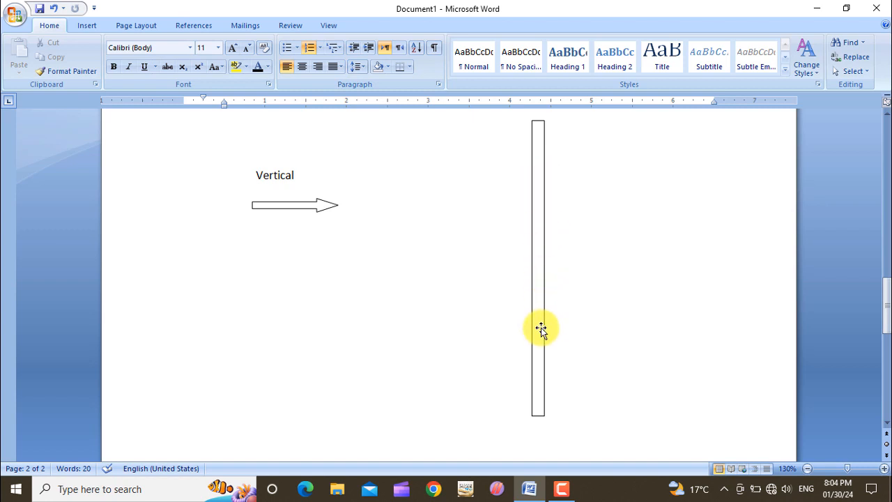
scroll(542, 326, "down", 6)
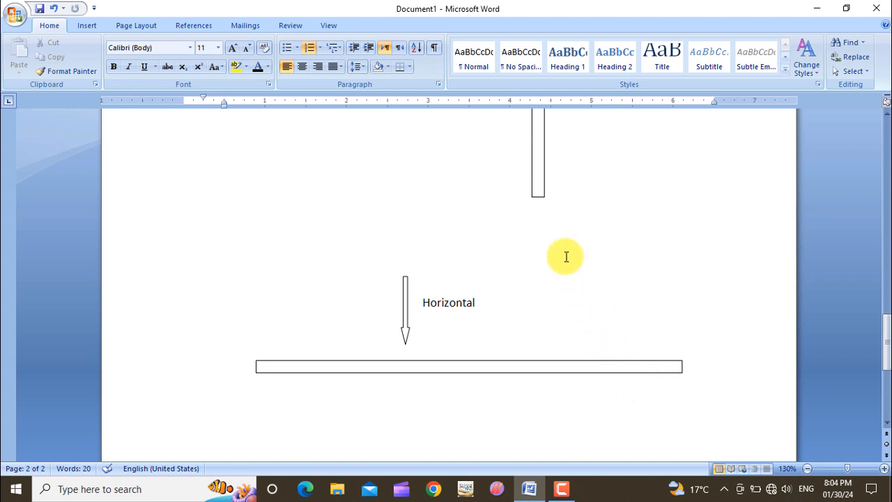
scroll(566, 256, "up", 10)
scroll(566, 256, "up", 3)
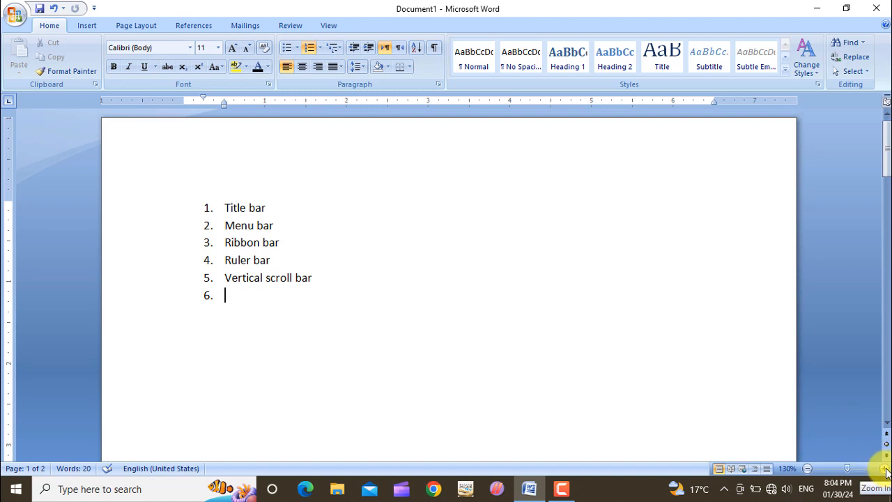
Zoom the document in to 190%
left_click(886, 468)
left_click(886, 469)
left_click(885, 468)
left_click(886, 469)
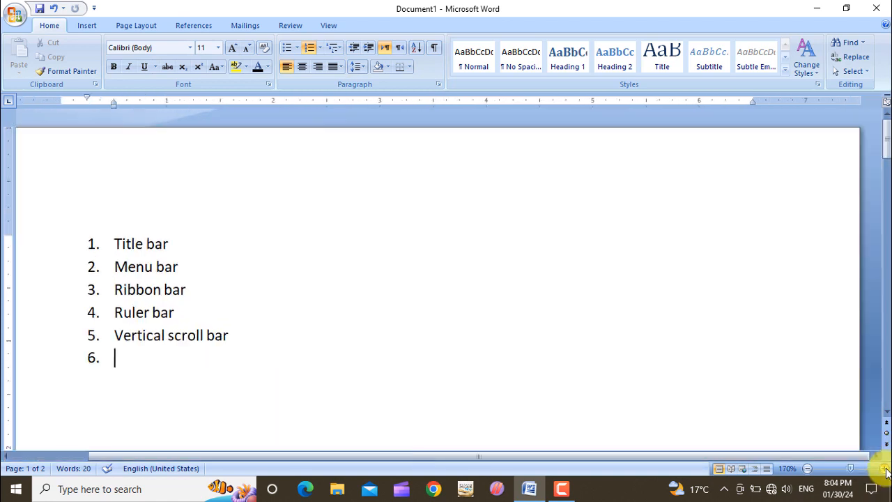
left_click(886, 469)
left_click(885, 469)
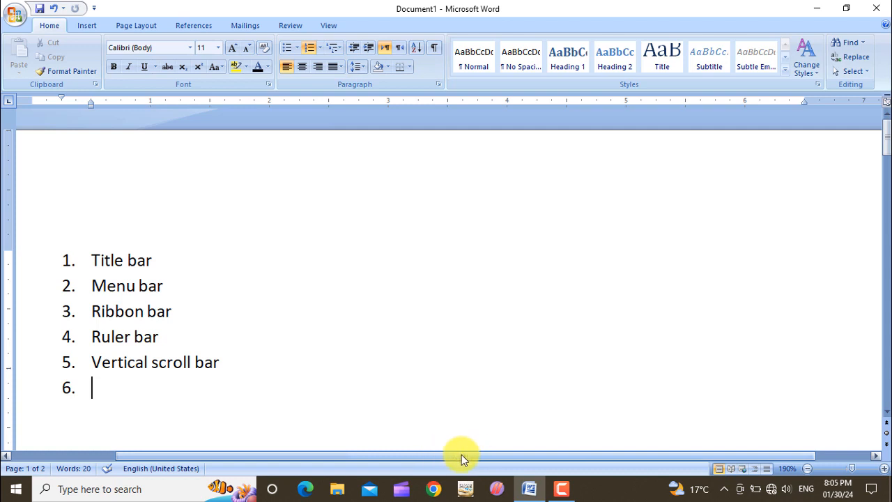
Add Horizontal scroll bar as the sixth numbered item, correcting its misspelling with the spelling suggestion
left_click_drag(470, 455, 395, 457)
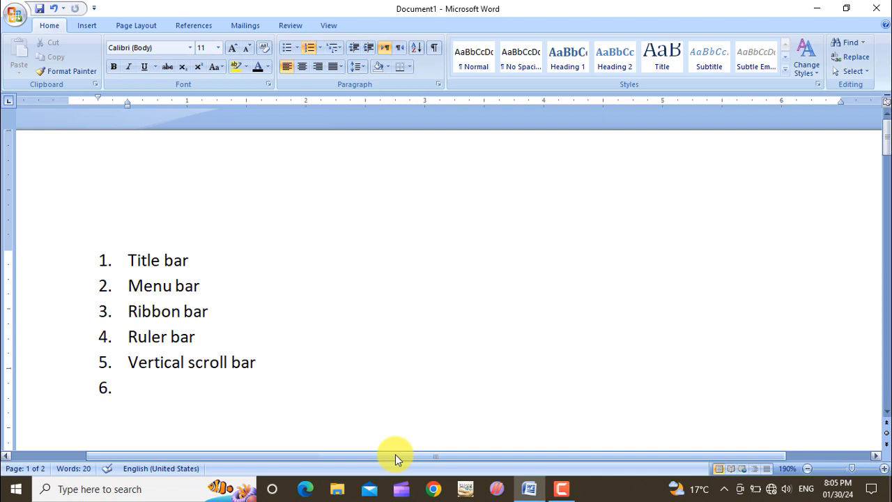
type("Horizonatal")
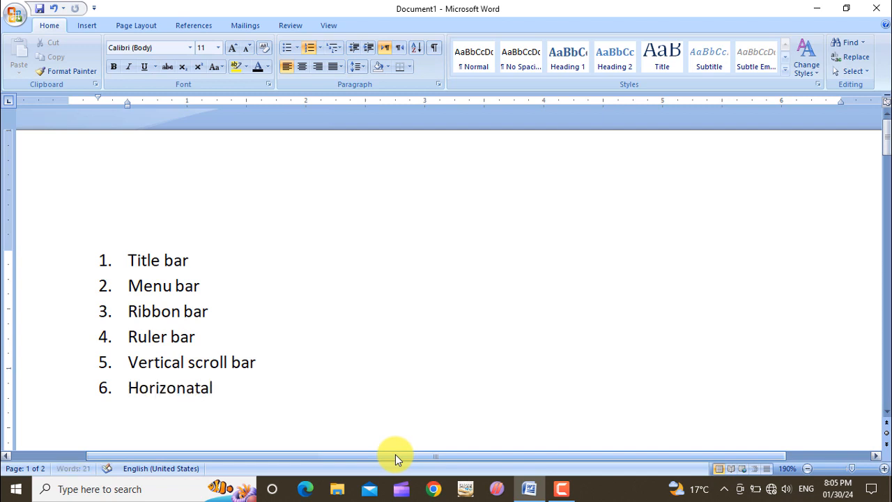
type(" scroll bar")
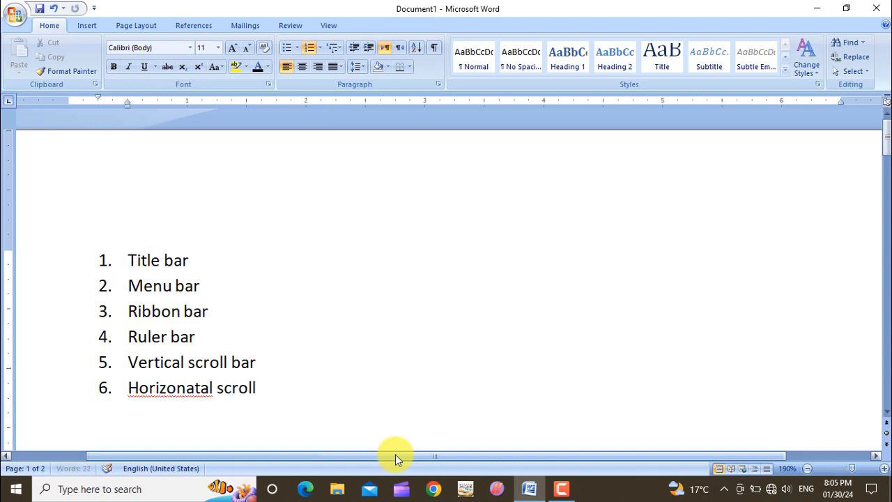
right_click(169, 388)
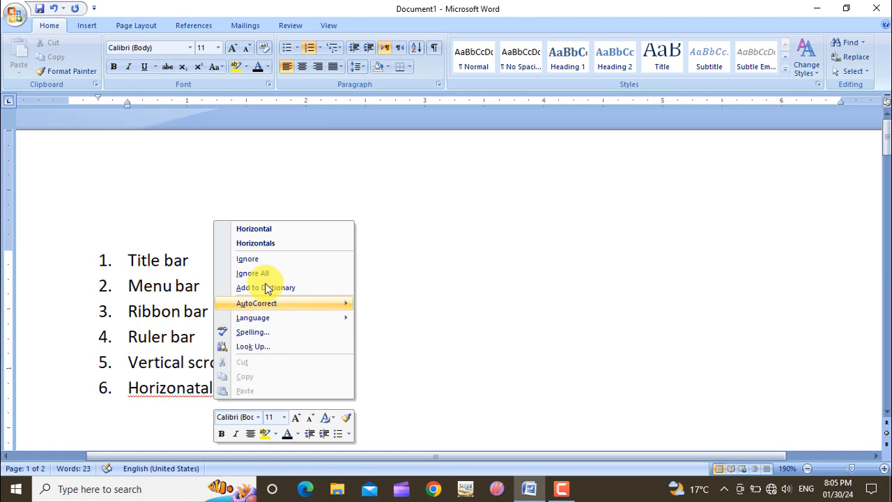
left_click(277, 232)
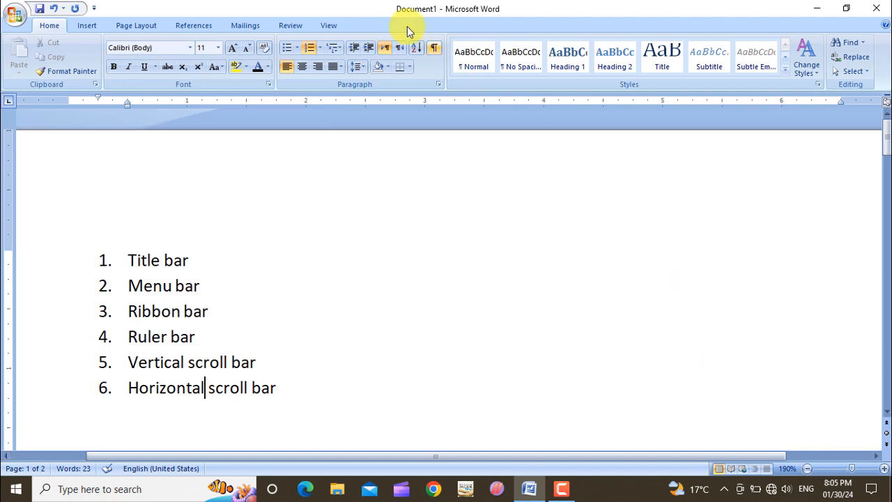
Set the document zoom back to 100%
left_click(335, 26)
left_click(341, 56)
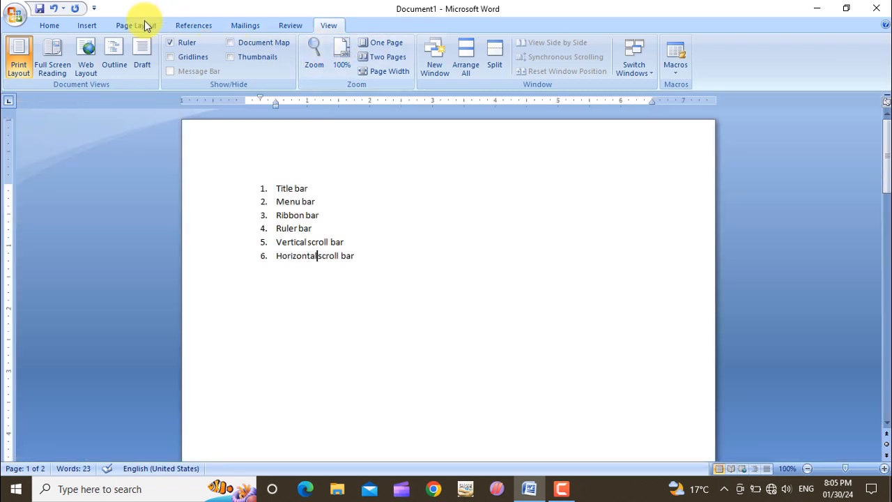
left_click(58, 24)
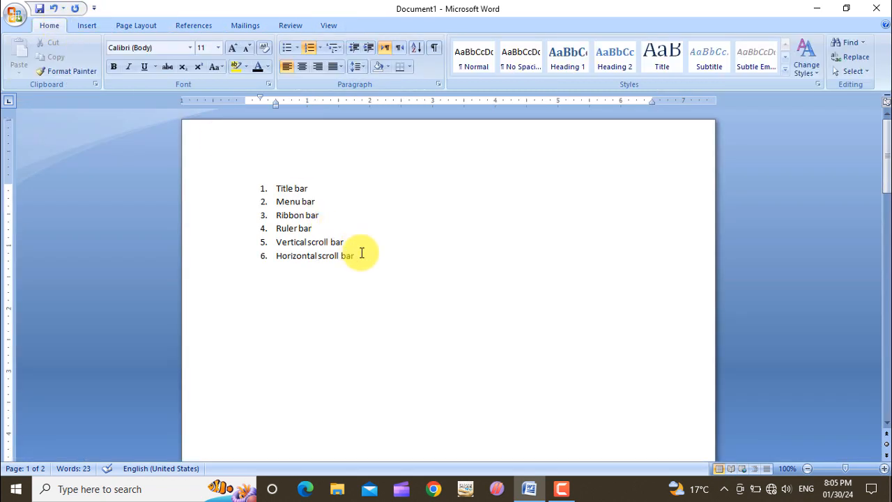
Add Status bar as the seventh numbered item and start a new list line
key("Return")
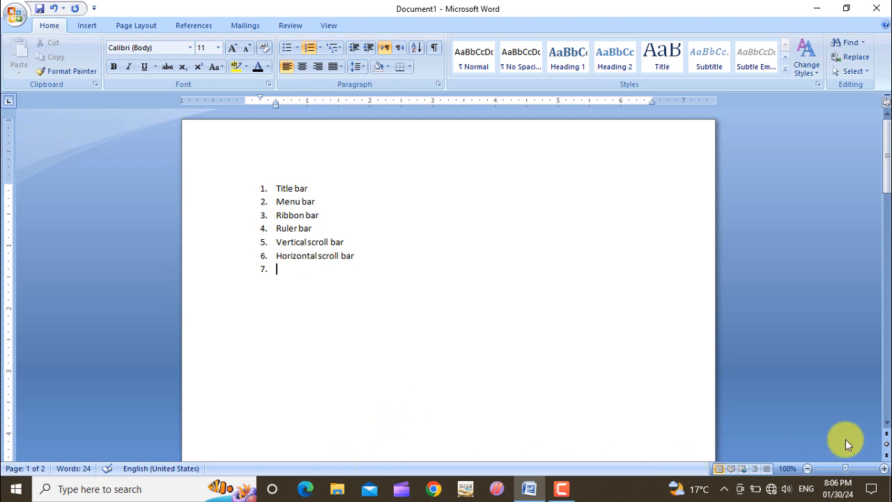
left_click(884, 468)
left_click(884, 468)
left_click(884, 468)
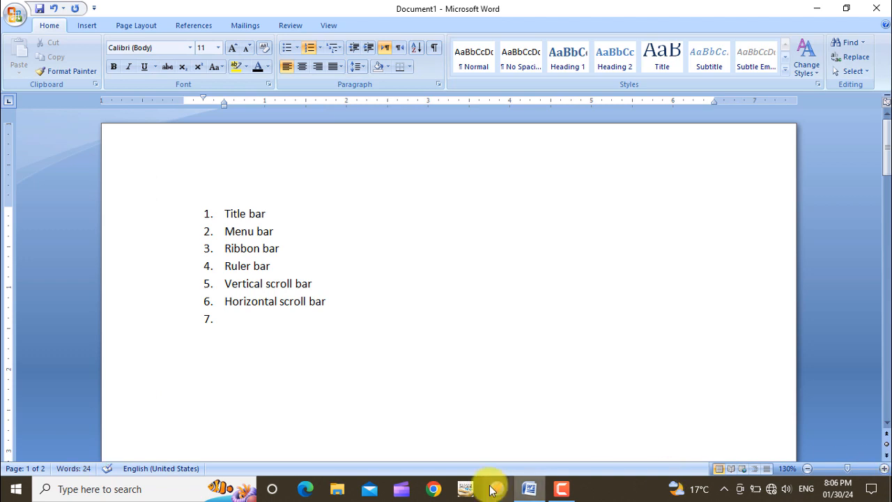
type("Statu")
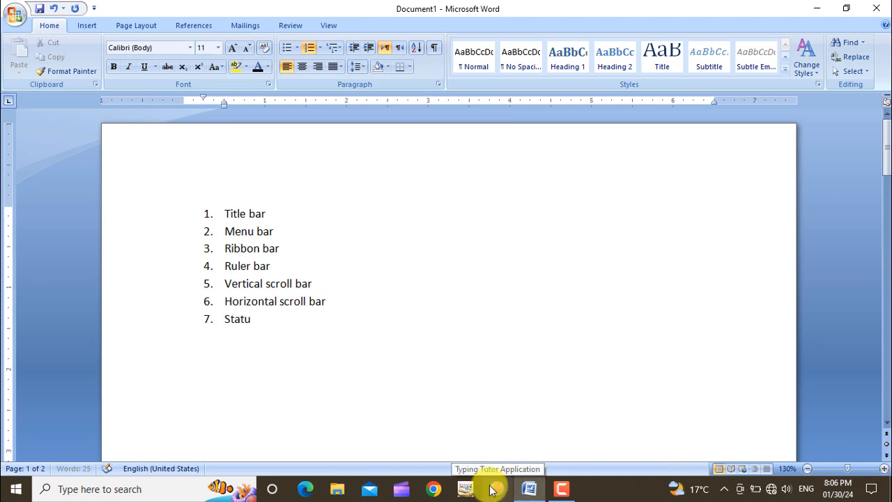
type("s bar")
key("Return")
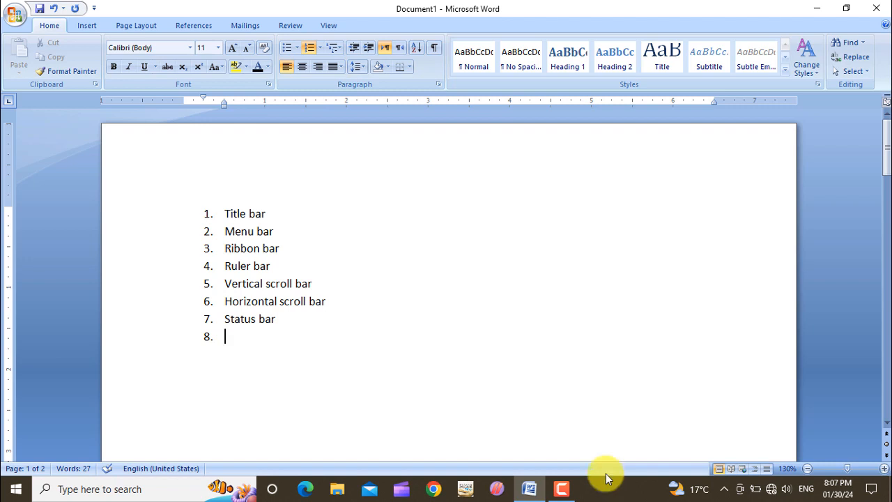
Add Task bar as the eighth numbered item and begin a ninth list line
type("Task bar")
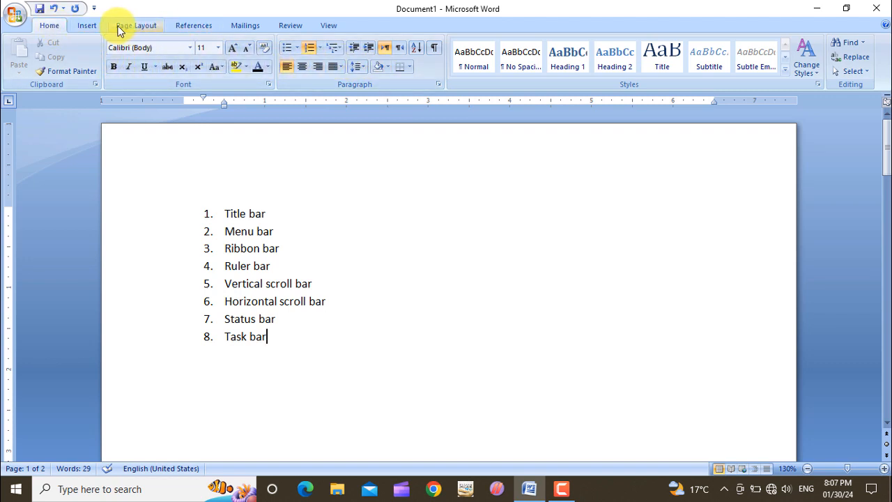
left_click(93, 26)
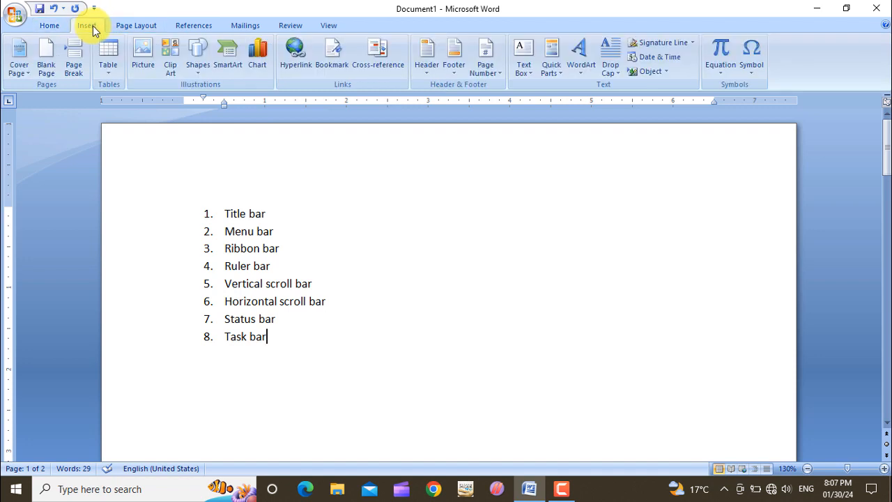
left_click(140, 28)
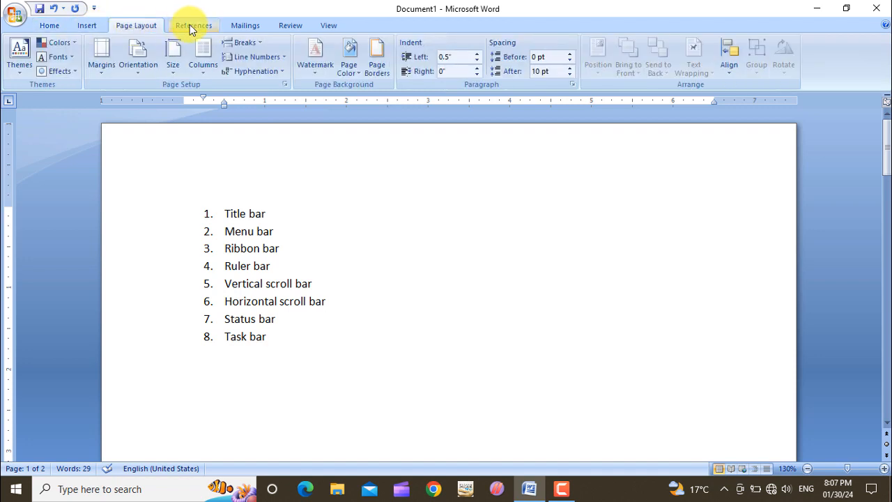
left_click(50, 25)
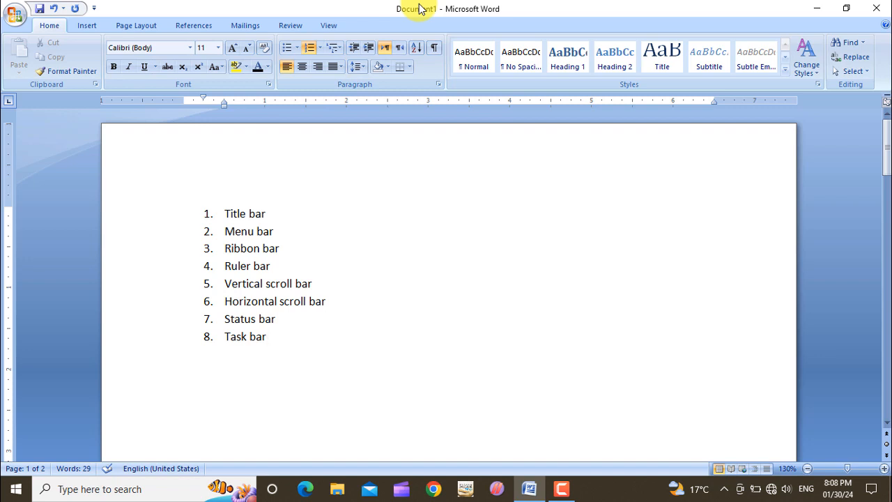
key("Return")
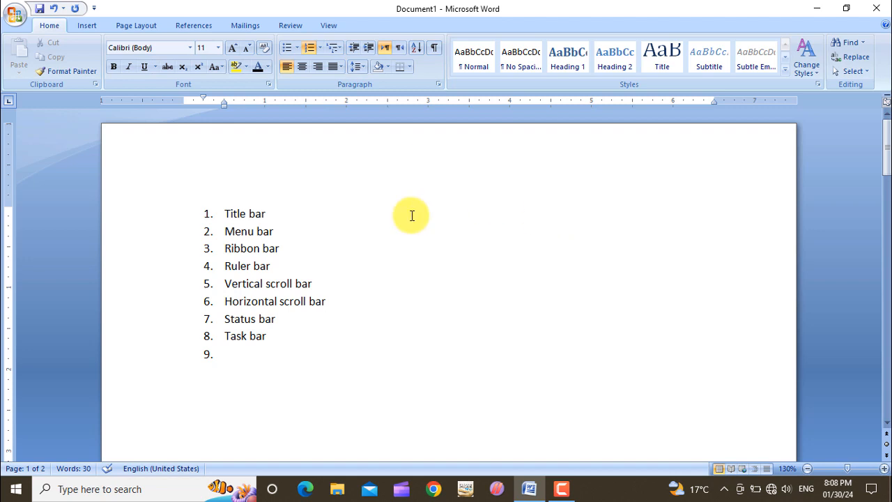
Open the recent document bars to examine its labelled Word window diagram
left_click(12, 15)
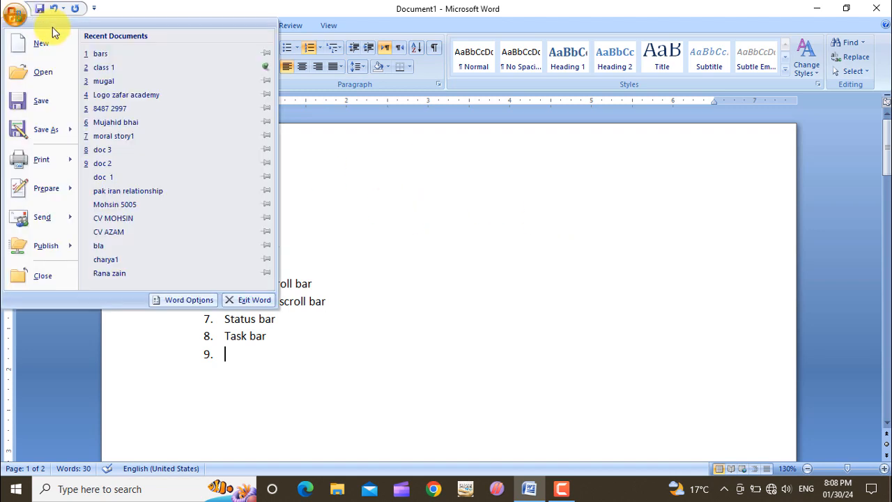
left_click(103, 54)
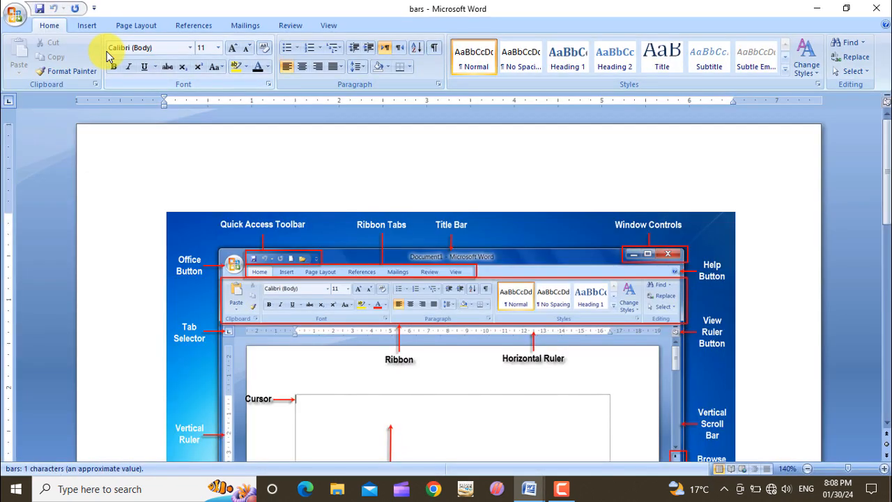
scroll(453, 307, "down", 2)
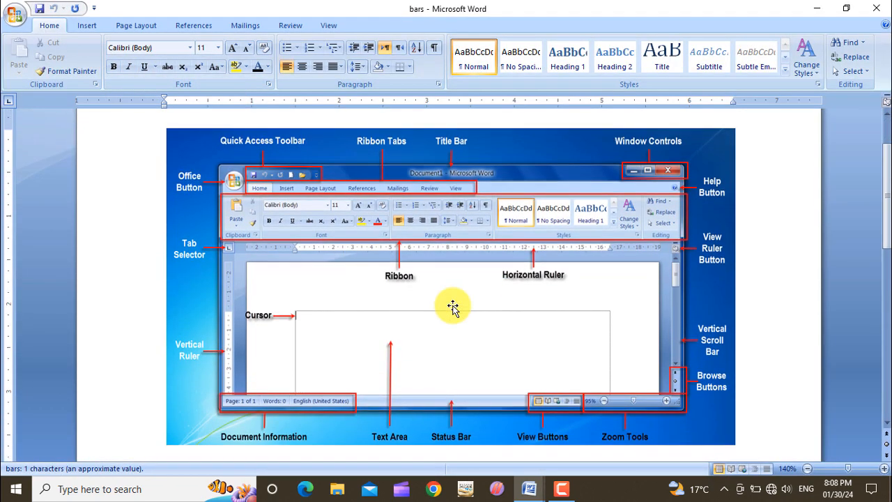